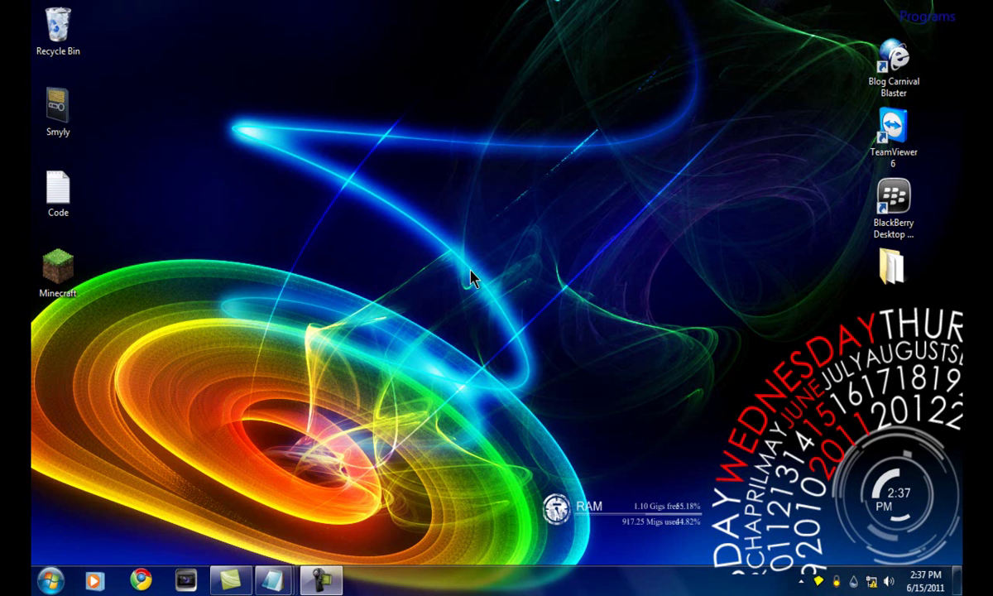
Open the Code text file, select its whole Minecraft launch command, and minimize Notepad
double_click(65, 207)
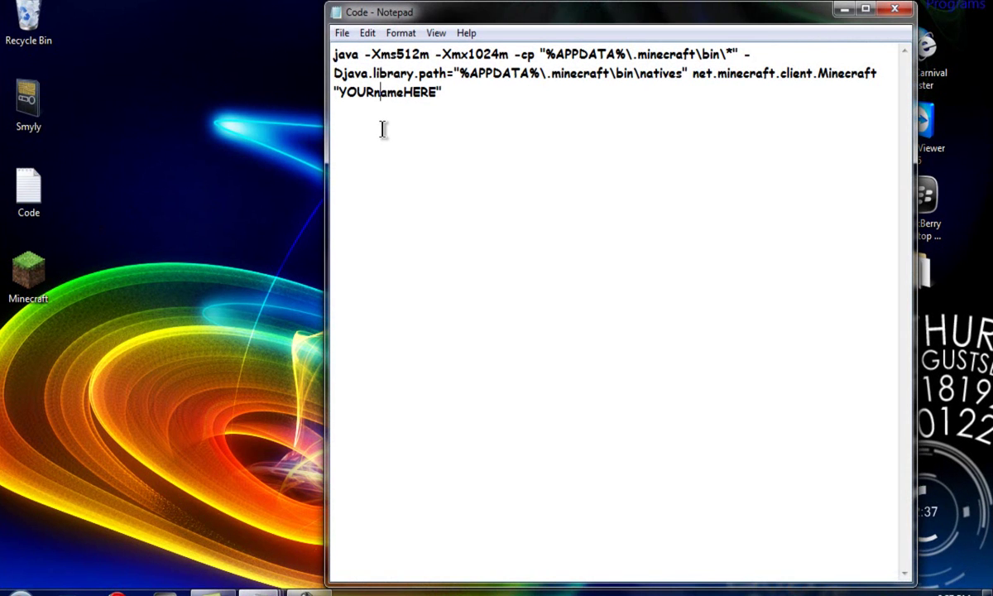
key("ctrl+a")
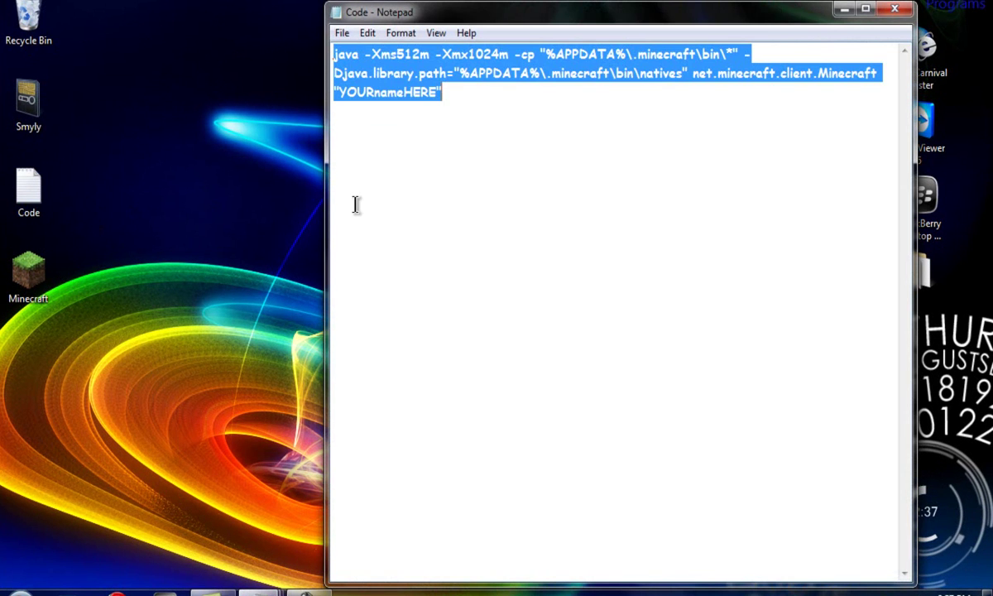
left_click(844, 9)
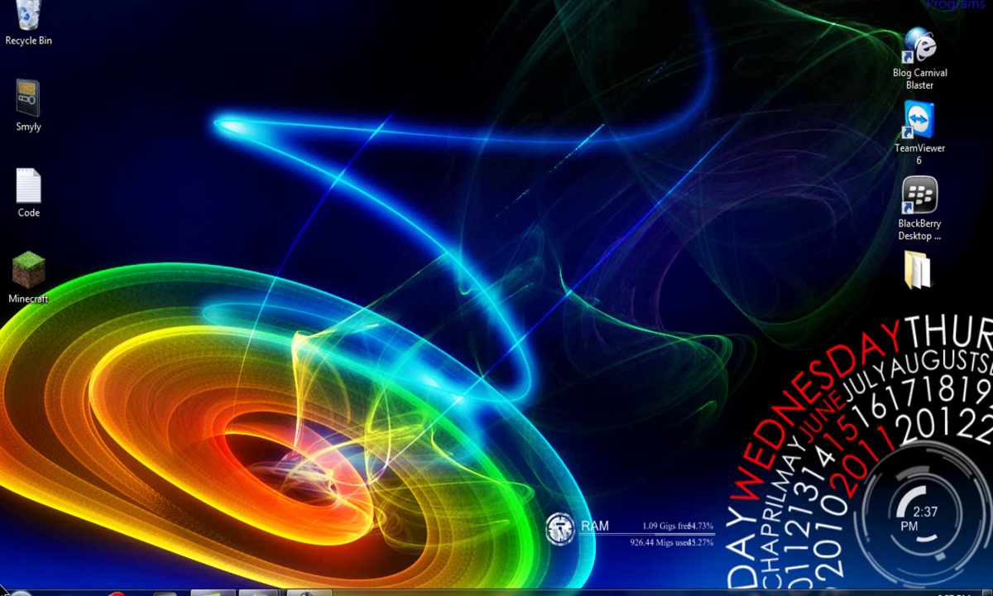
Paste the launch command into the Start menu search and erase the YOURnameHERE placeholder
left_click(7, 589)
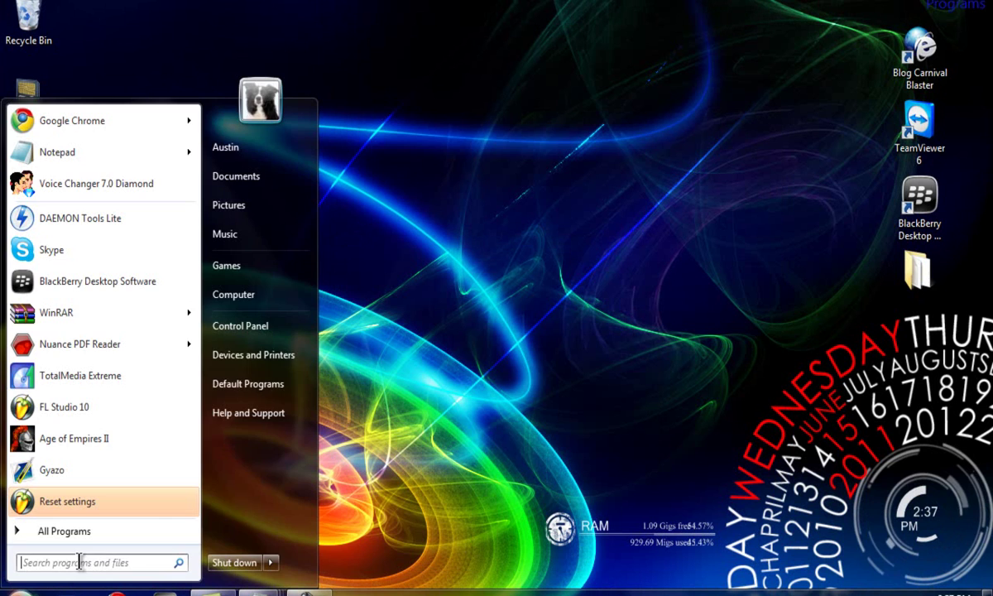
key("ctrl+v")
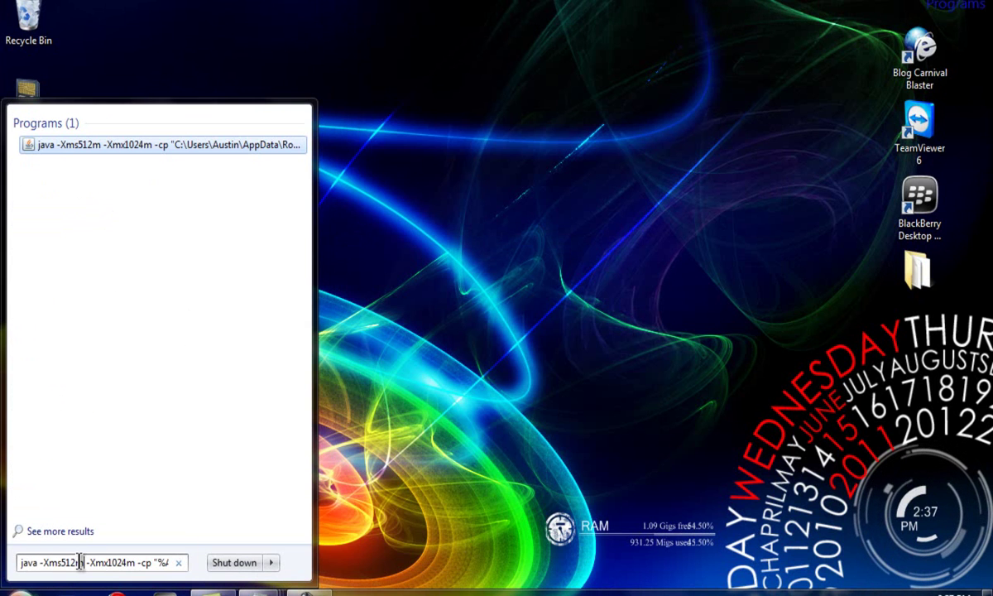
key("Right")
key("Right")
key("Right")
key("Right")
key("Right")
key("Right")
key("Right")
key("Right")
key("Right")
key("Right")
key("Right")
key("Right")
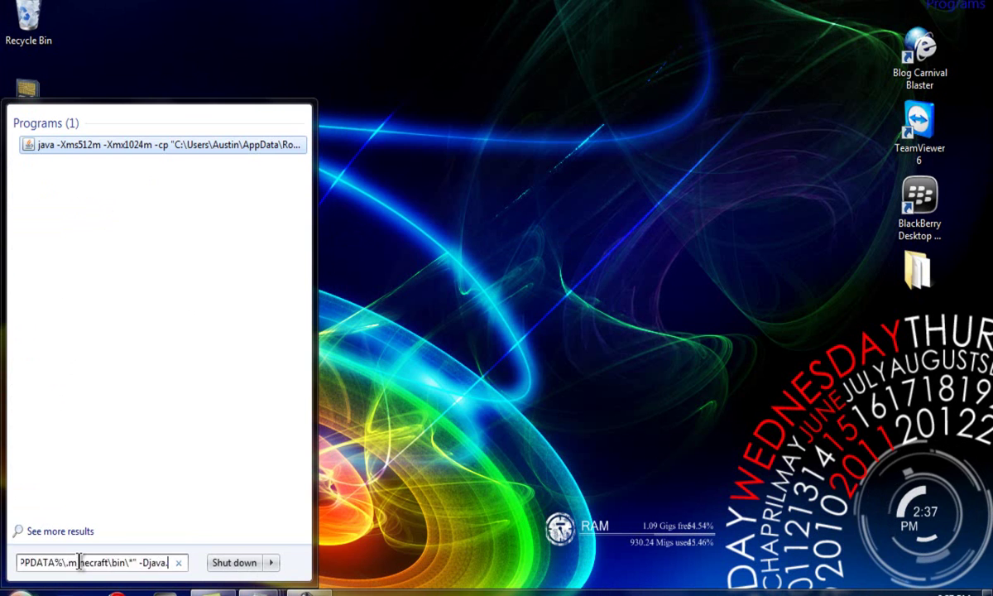
key("Right")
key("Right")
key("Right")
key("Right")
key("Right")
key("Right")
key("Right")
key("Right")
key("Right")
key("Right")
key("Right")
key("Right")
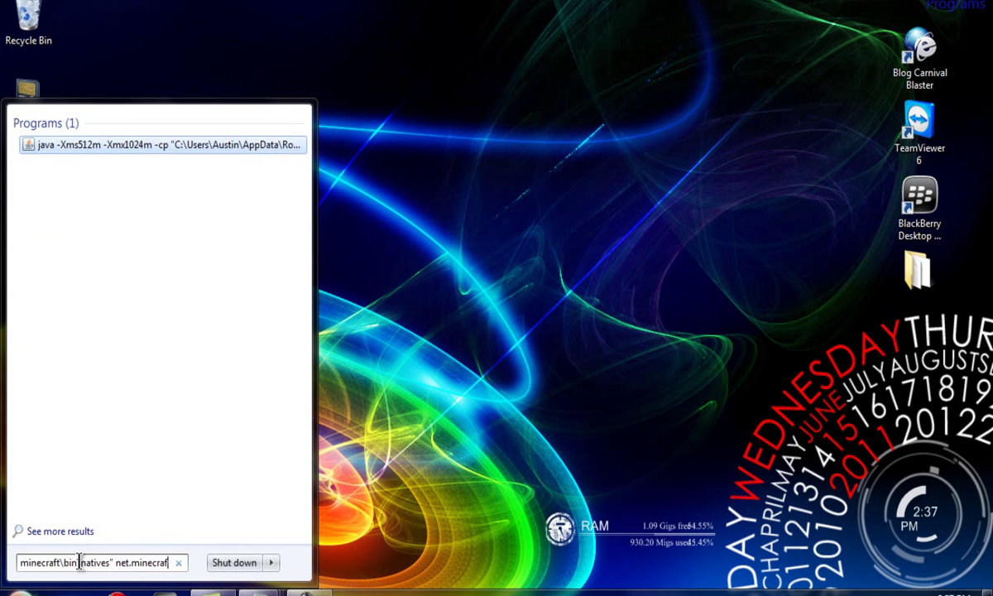
key("Right")
key("Right")
key("Right")
key("Right")
key("Right")
key("Right")
key("Right")
key("Right")
key("Right")
key("Right")
key("Right")
key("Right")
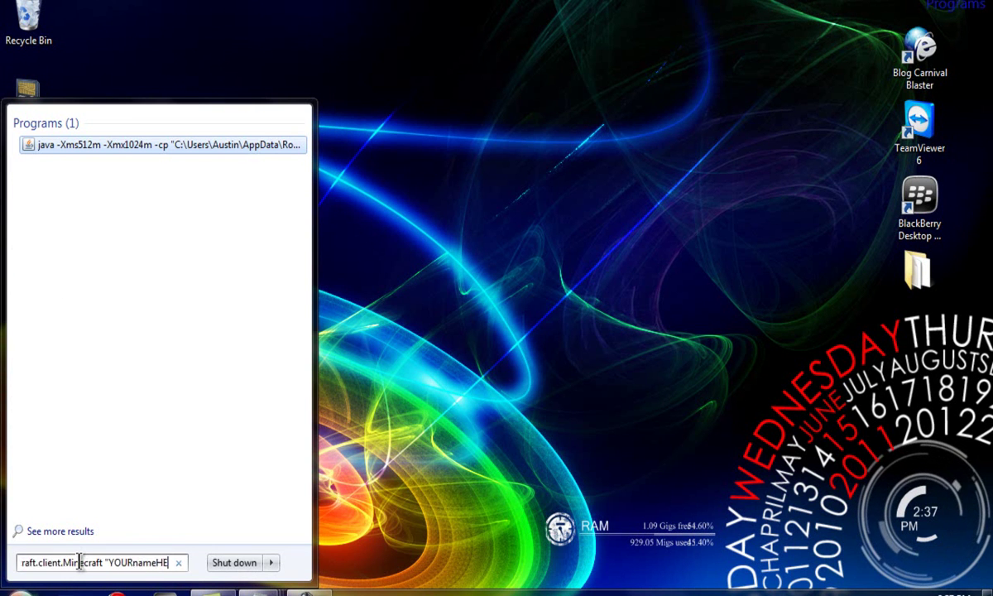
key("Right")
key("Right")
key("Right")
key("Right")
key("Right")
key("BackSpace")
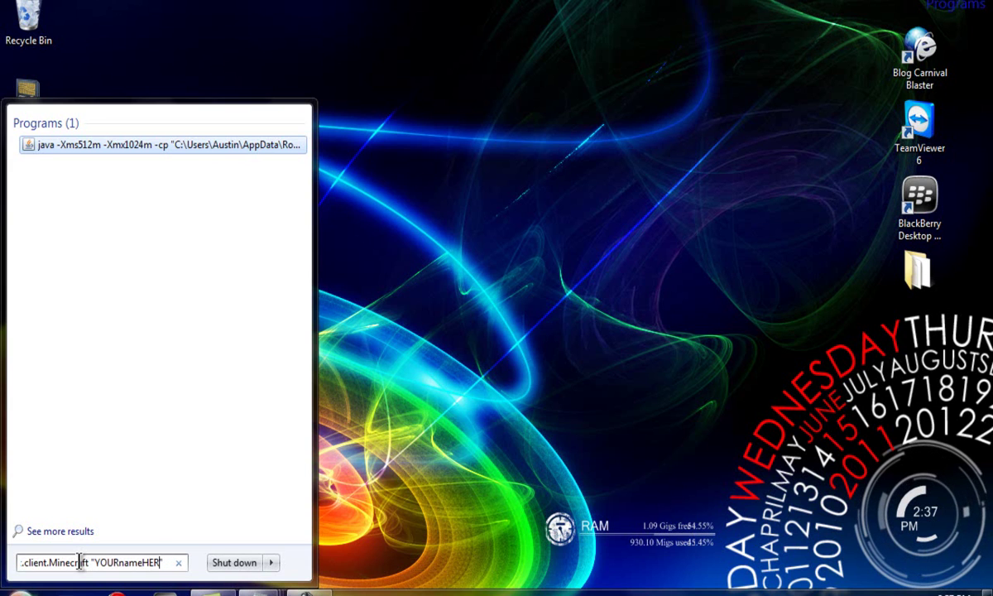
key("BackSpace")
key("BackSpace")
key("BackSpace")
key("BackSpace")
key("BackSpace")
key("BackSpace")
key("BackSpace")
key("BackSpace")
key("BackSpace")
key("BackSpace")
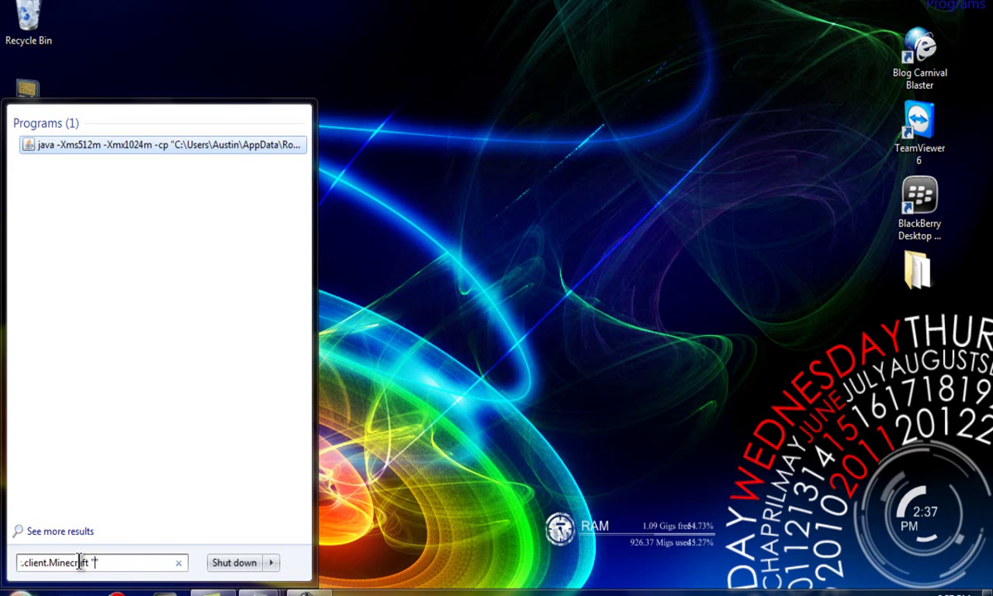
type("Smyly")
Run the edited java command from Start search to launch Minecraft Beta 1.4_01
key("Return")
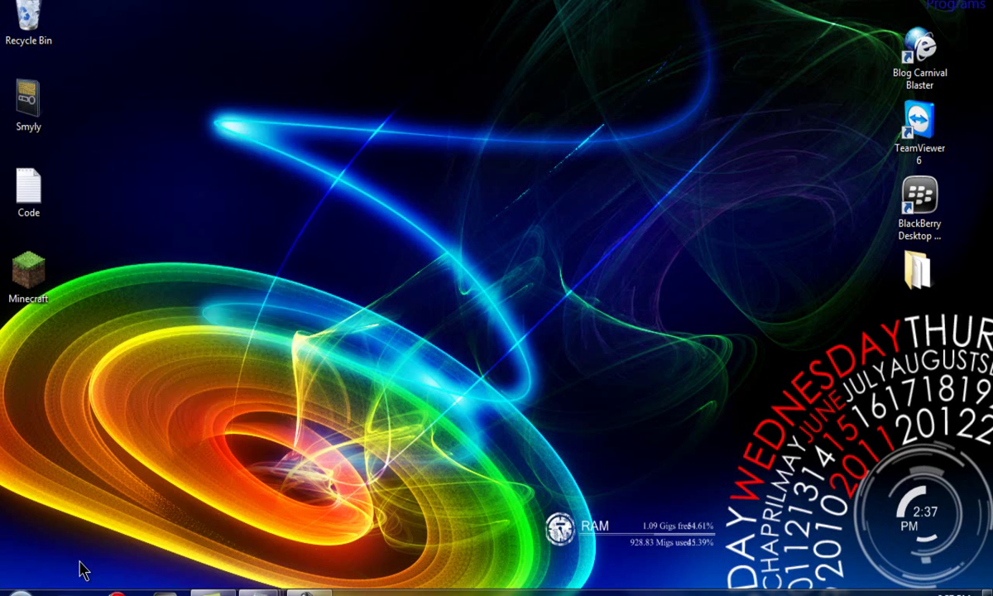